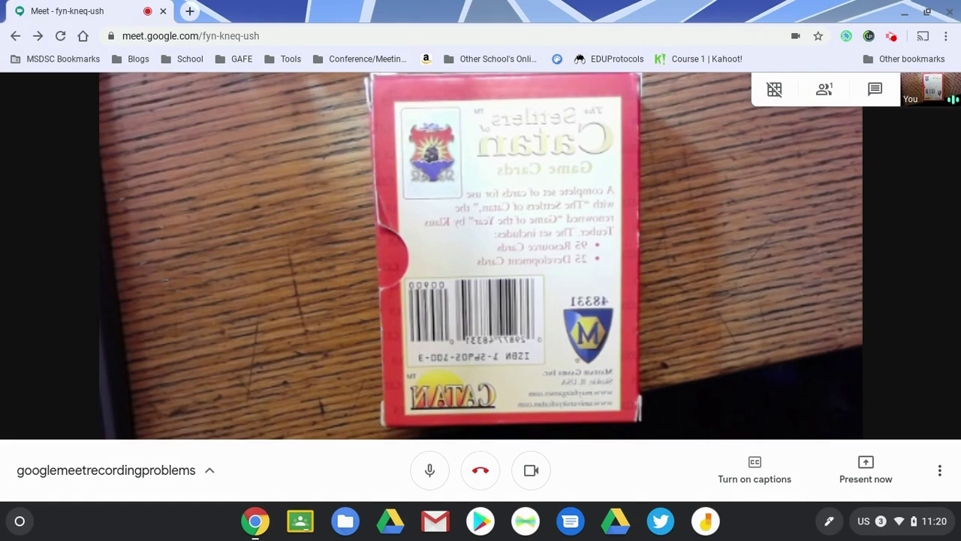
- Switch the meeting's video camera to Front Camera in the Meet settings and close the settings
left_click(943, 470)
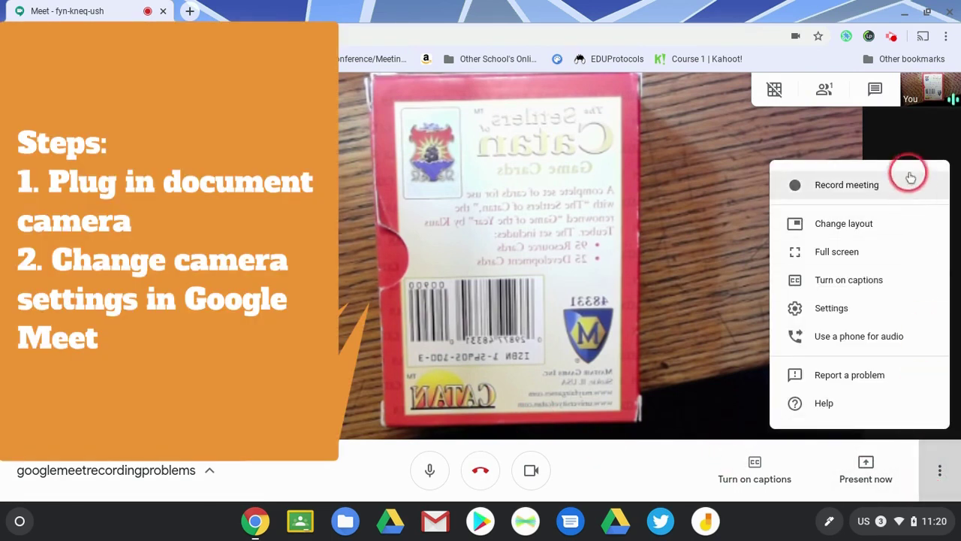
left_click(871, 309)
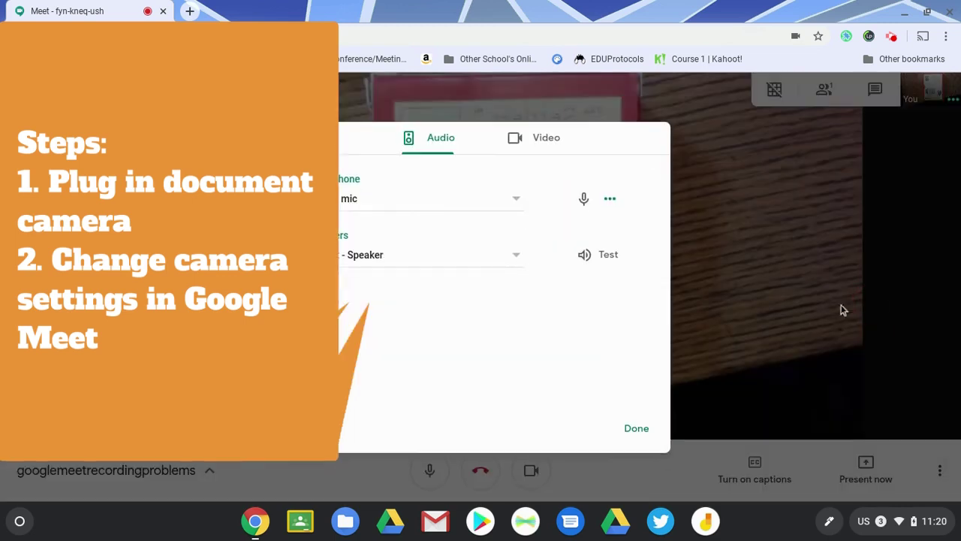
left_click(541, 143)
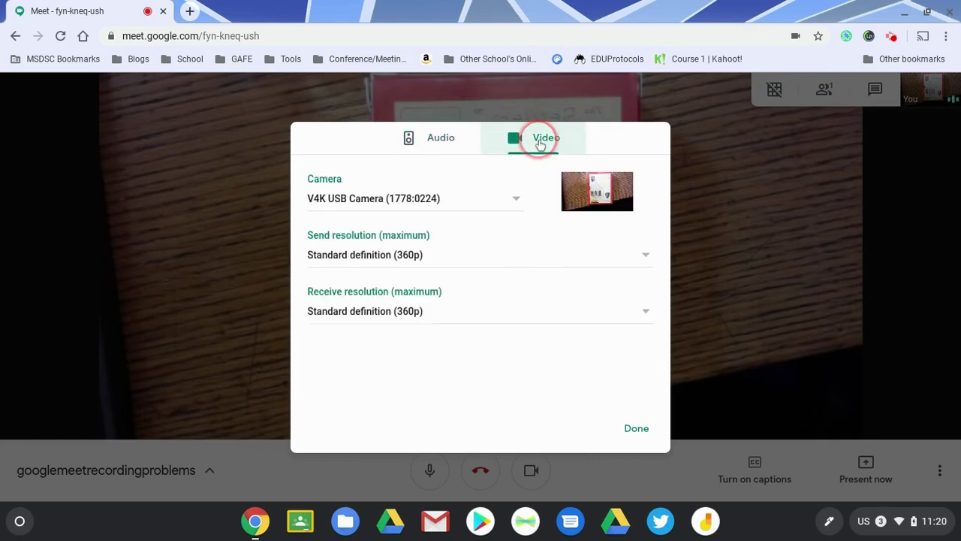
left_click(497, 200)
left_click(430, 177)
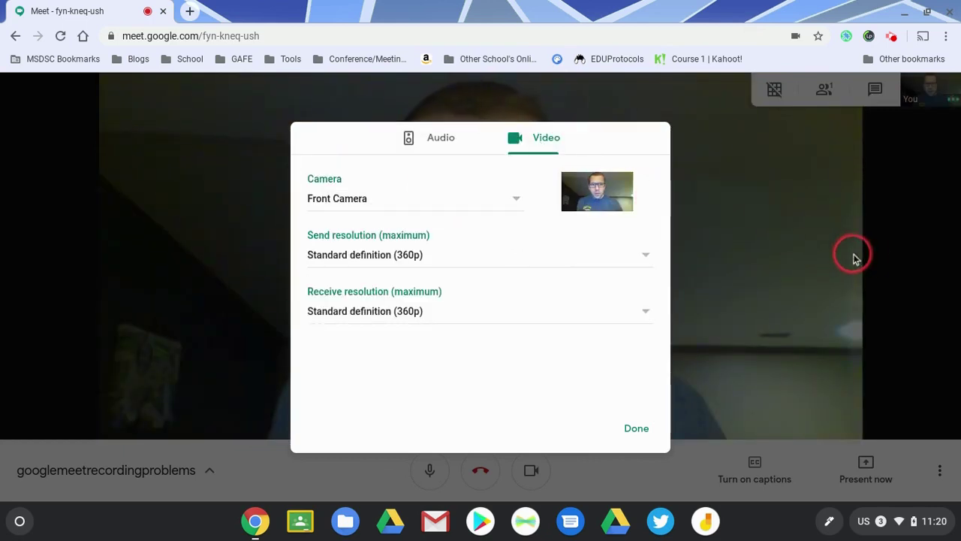
left_click(865, 260)
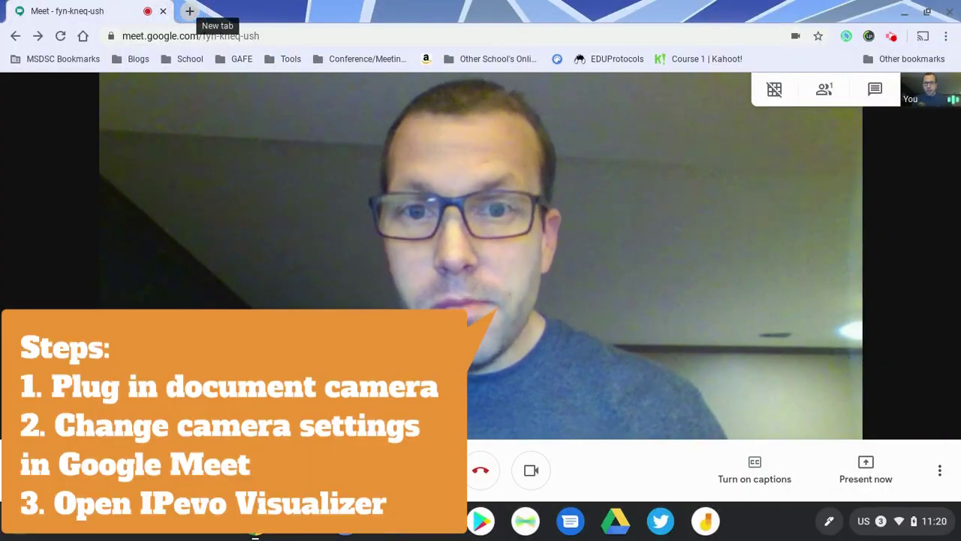
- Search the web in a new tab for "ipevo visualizer" and open IPEVO's Visualizer overview page
left_click(190, 11)
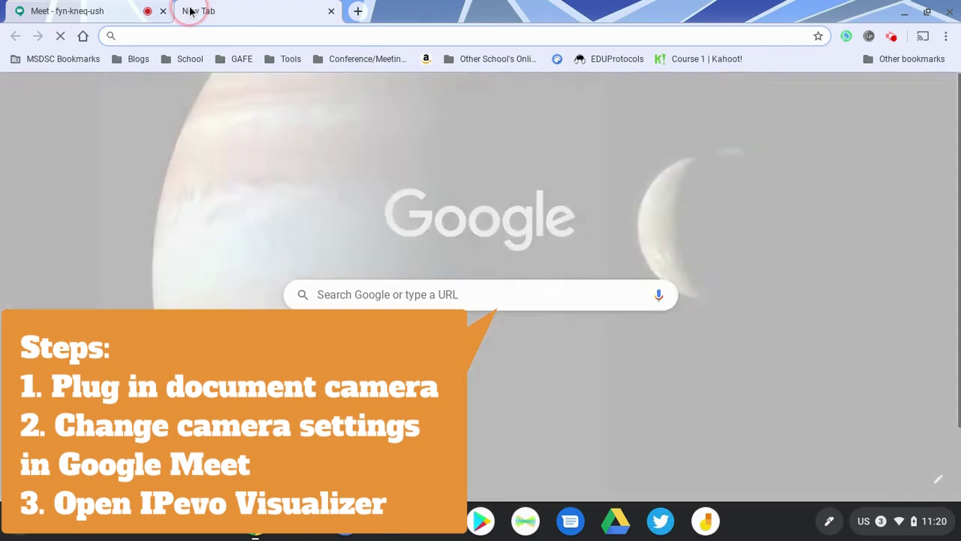
type("ipevo visualizer")
key("Return")
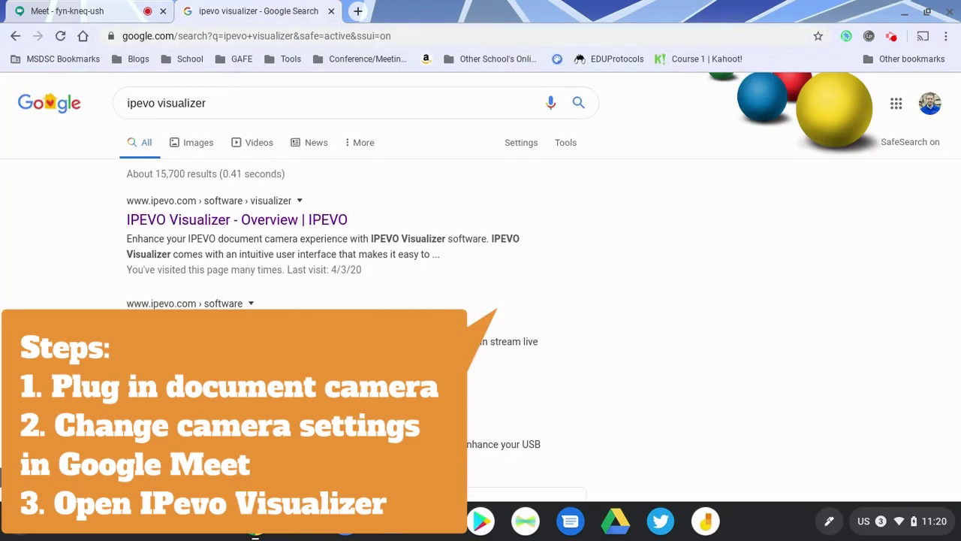
left_click(187, 483)
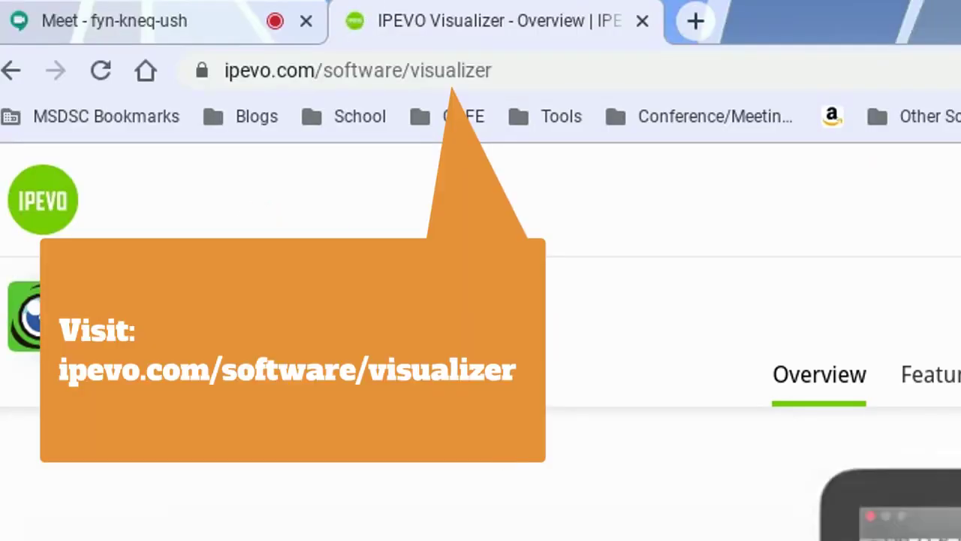
- Show the free download options for IPEVO Visualizer and open the Chrome version's Chrome Web Store page
left_click(438, 150)
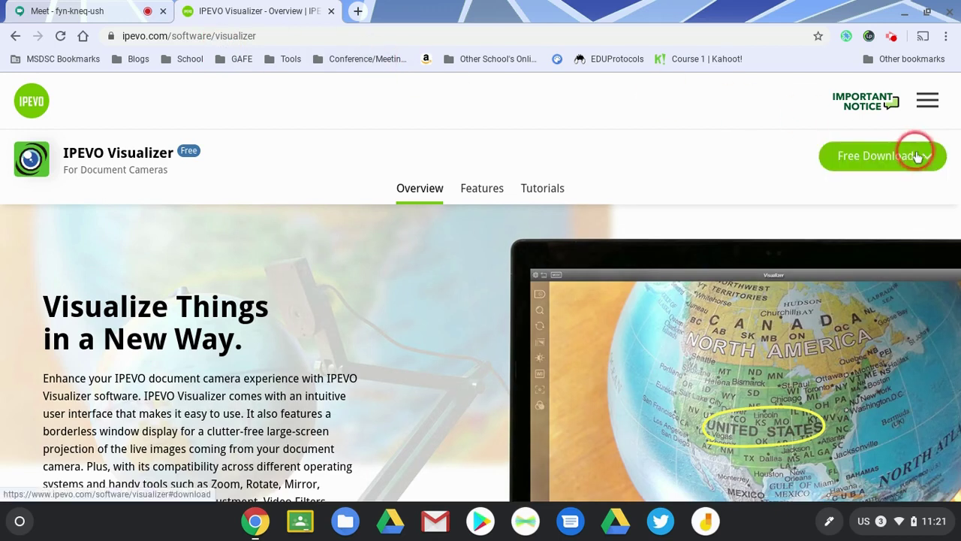
left_click(913, 154)
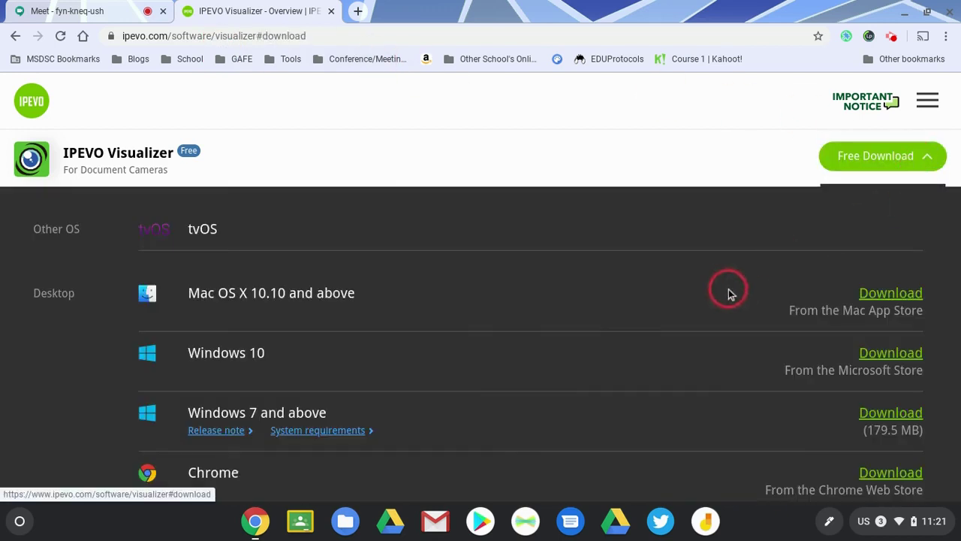
scroll(741, 326, "down", 3)
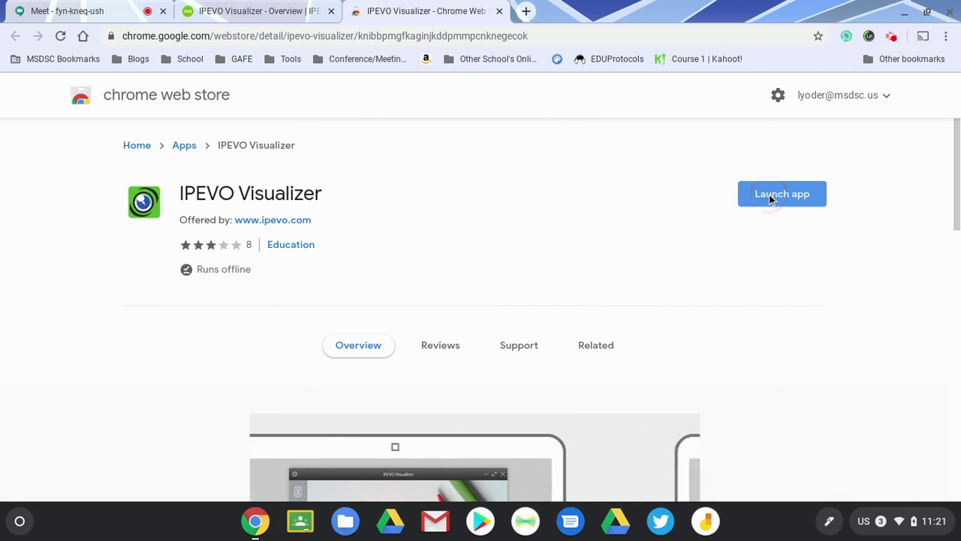
- Search the Chromebook's apps for "visu" and launch IPEVO Visualizer
left_click(20, 521)
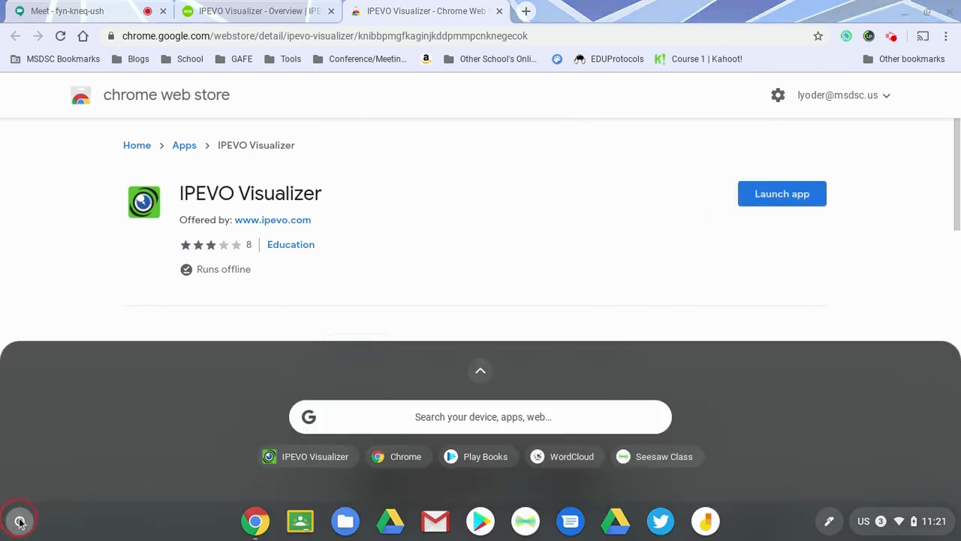
left_click(339, 422)
type("visu")
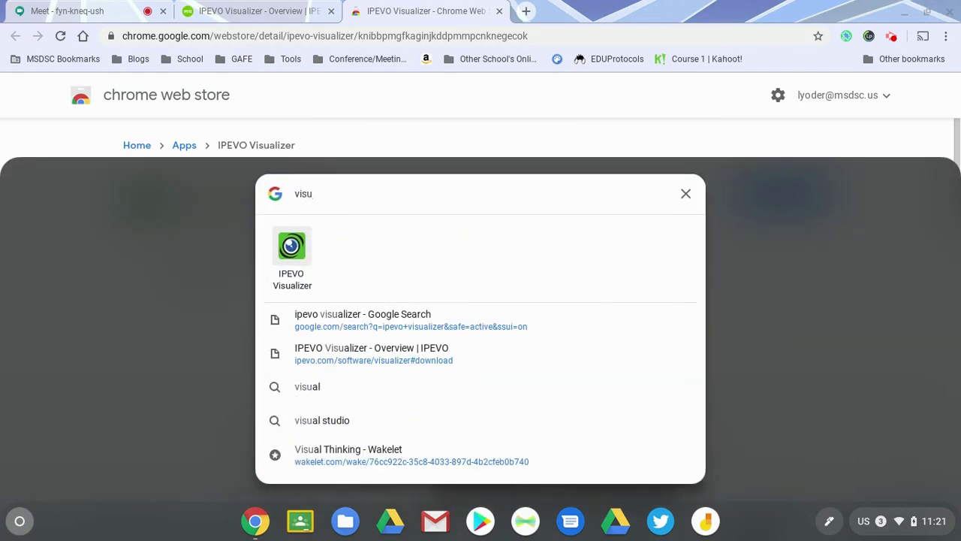
left_click(293, 249)
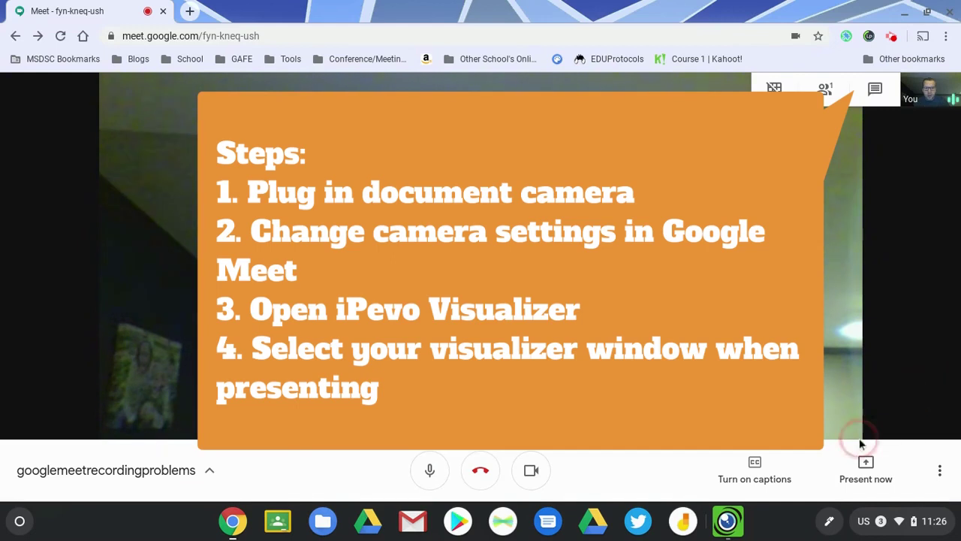
- Bring the IPEVO Visualizer window forward, move it higher on the screen, and return to the Meet window behind it without minimizing the Visualizer
left_click(728, 523)
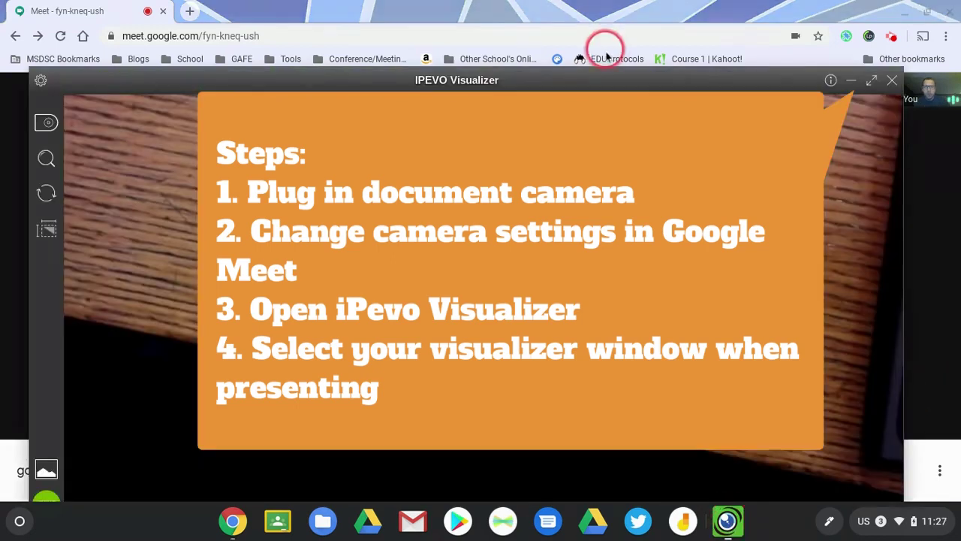
left_click_drag(616, 77, 628, 30)
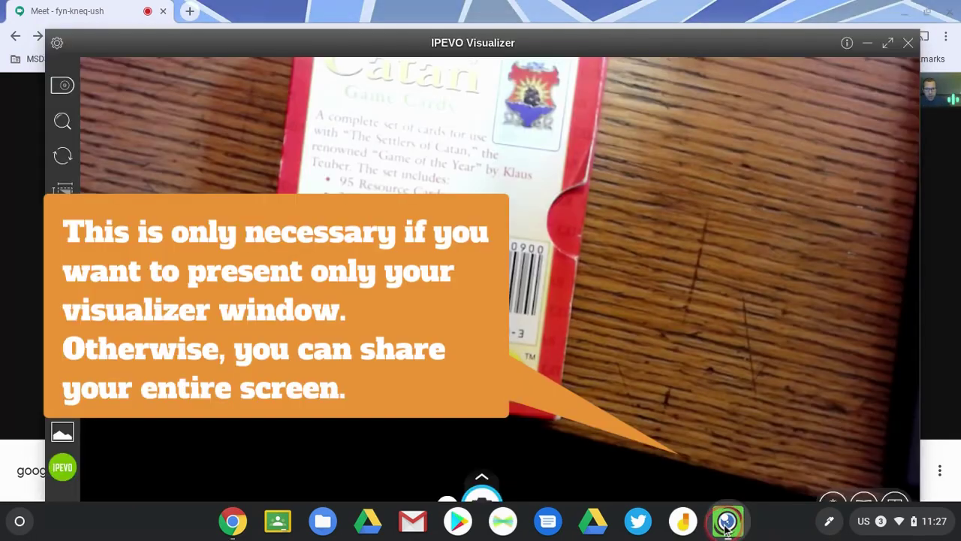
left_click(728, 523)
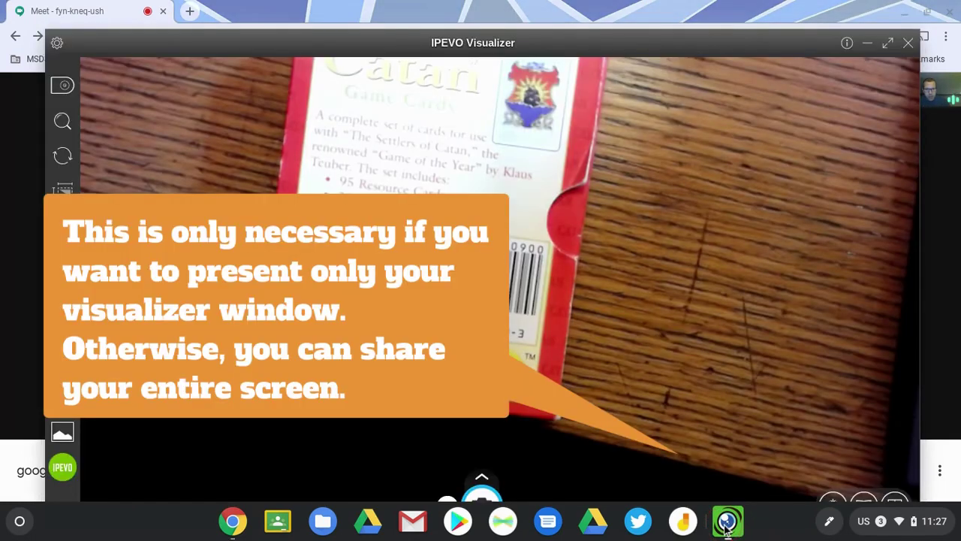
left_click(676, 12)
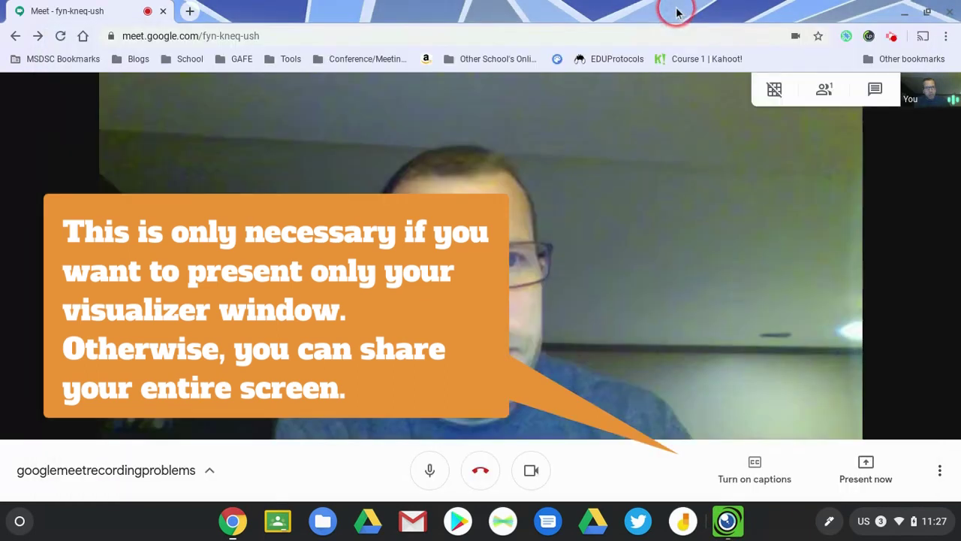
left_click(729, 520)
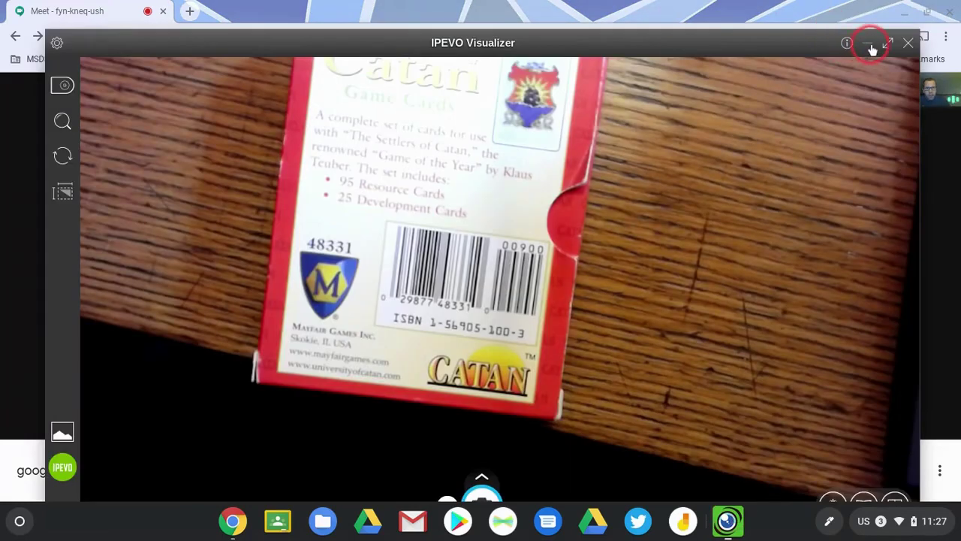
left_click(727, 11)
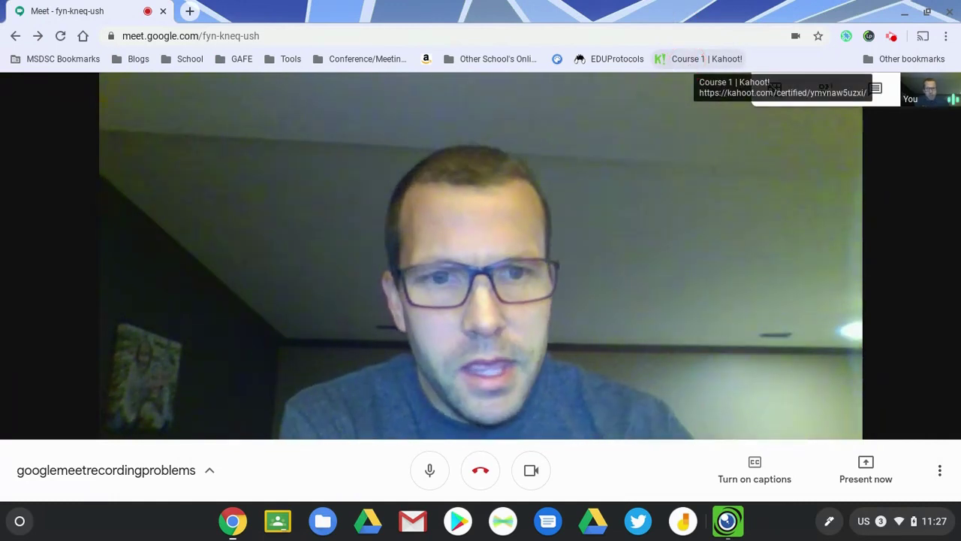
- Start presenting in the meeting with the option to share a single window
left_click(774, 90)
left_click(866, 475)
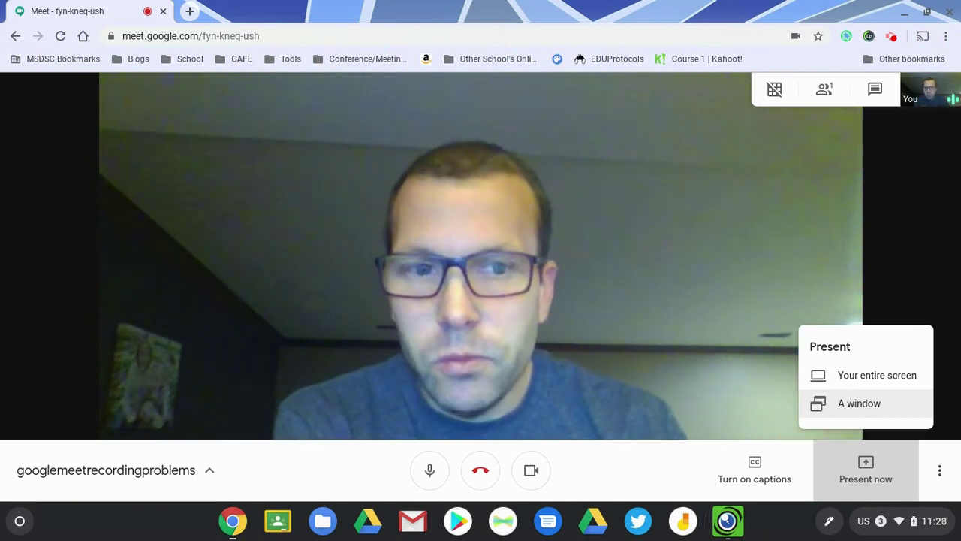
left_click(863, 404)
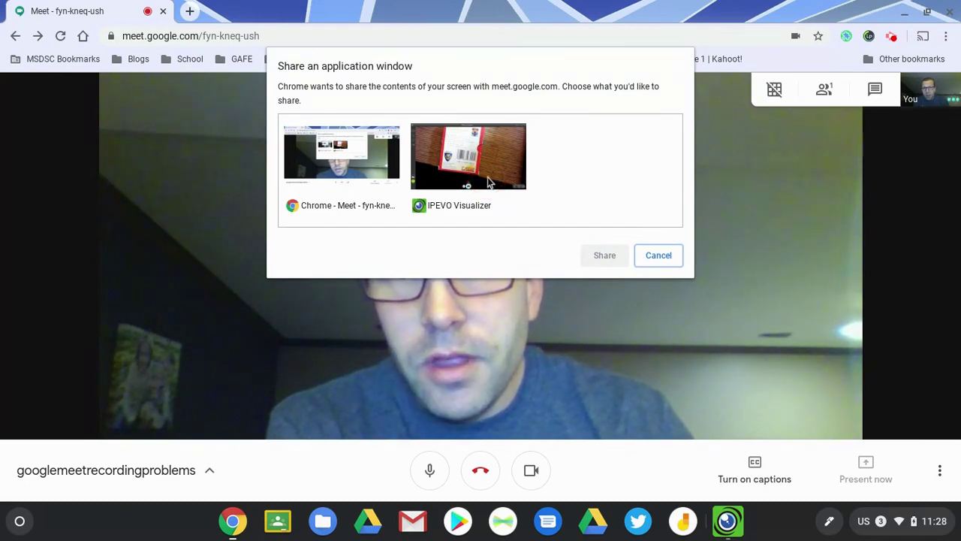
- Minimize the IPEVO Visualizer window to check the list of shareable windows, restore it, and return to the sharing dialog
left_click(727, 520)
double_click(764, 43)
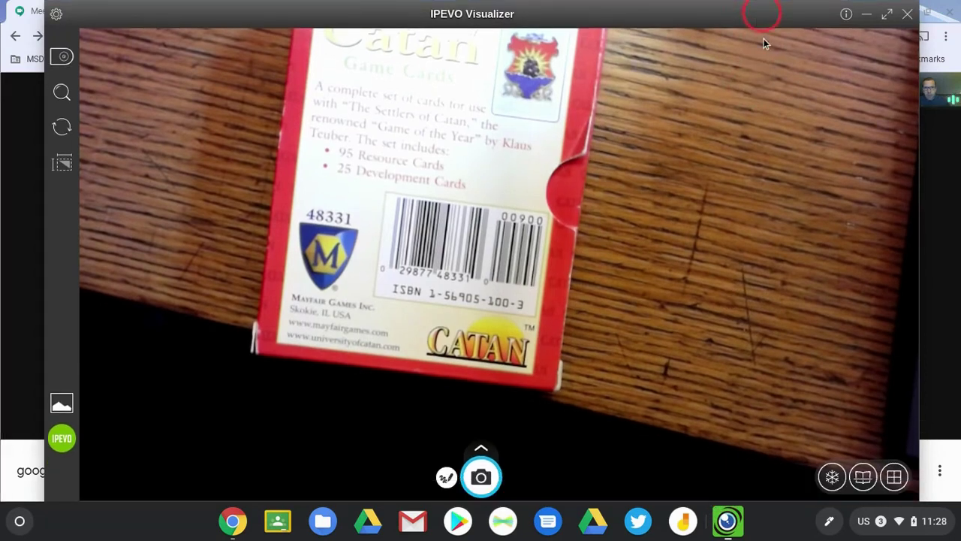
left_click(868, 15)
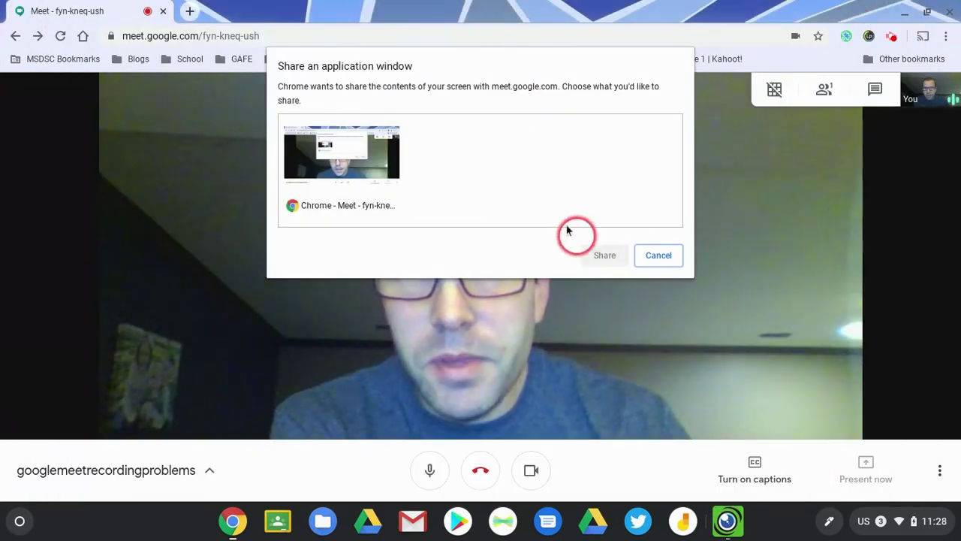
left_click(728, 522)
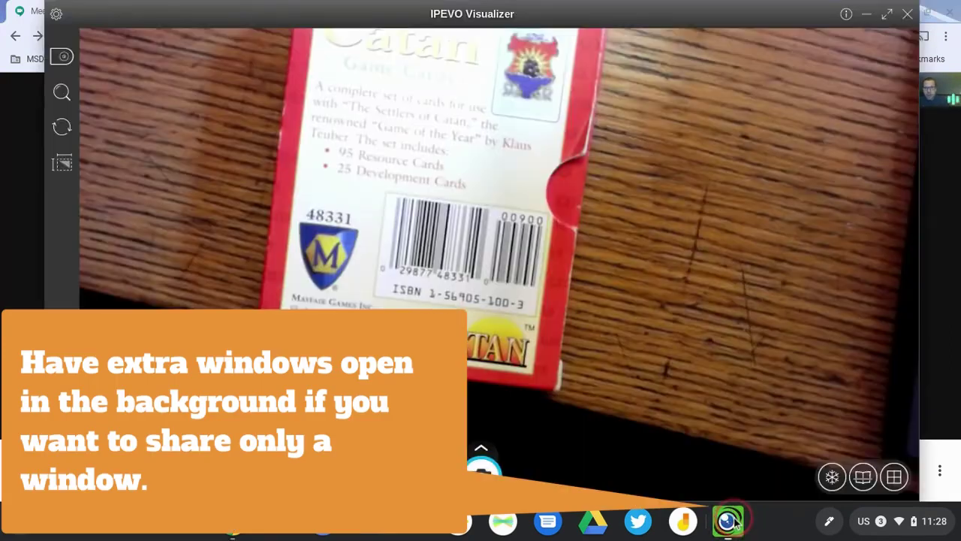
left_click(933, 208)
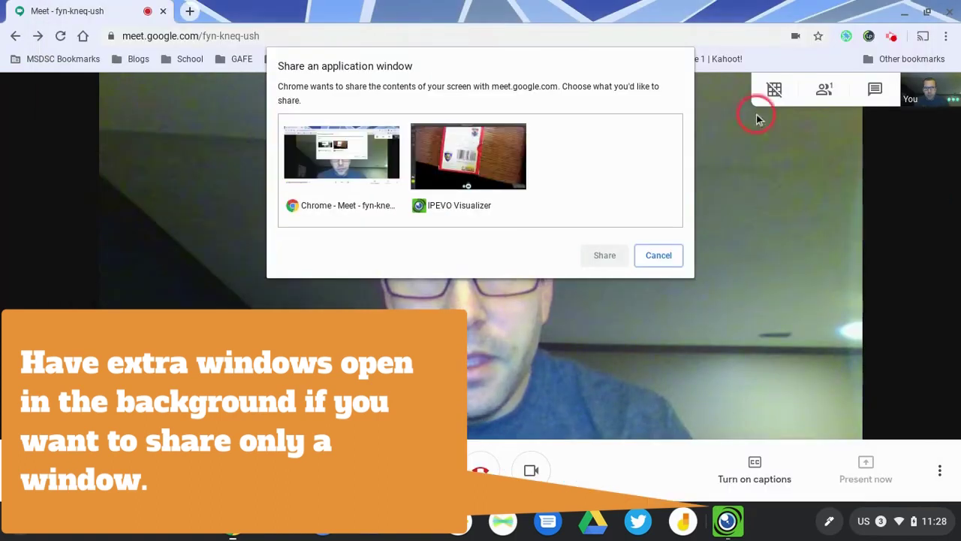
- Share the IPEVO Visualizer window with the meeting and bring it to the front, dismissing the presenting notification
left_click(483, 166)
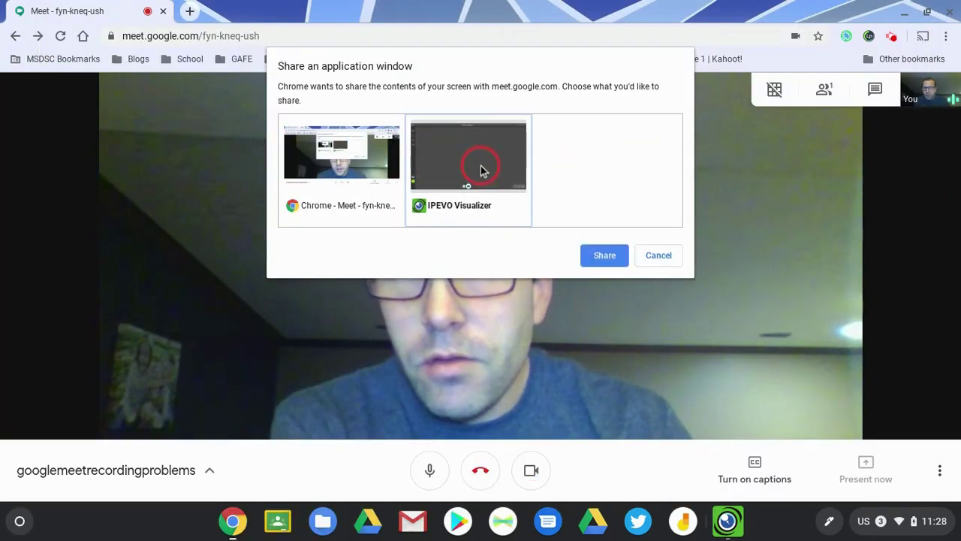
left_click(601, 257)
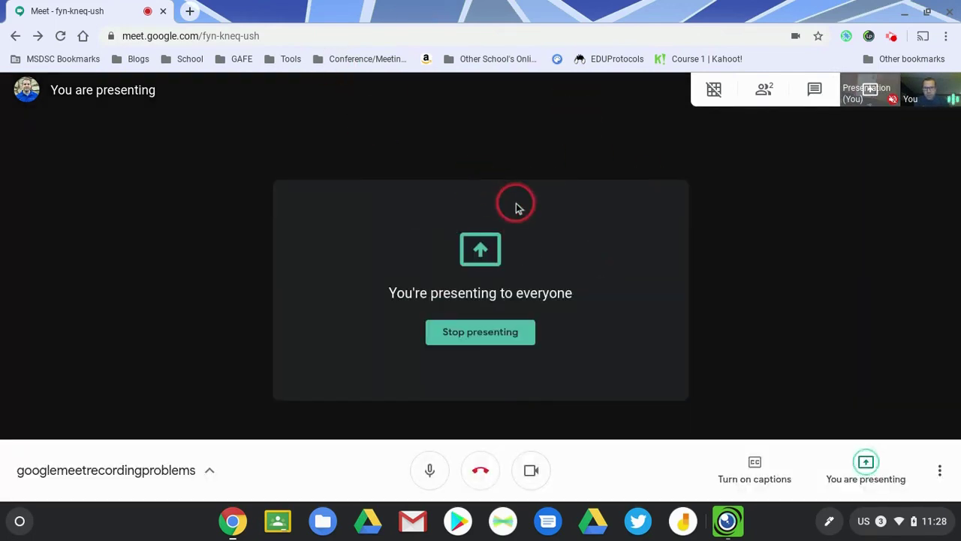
left_click(729, 521)
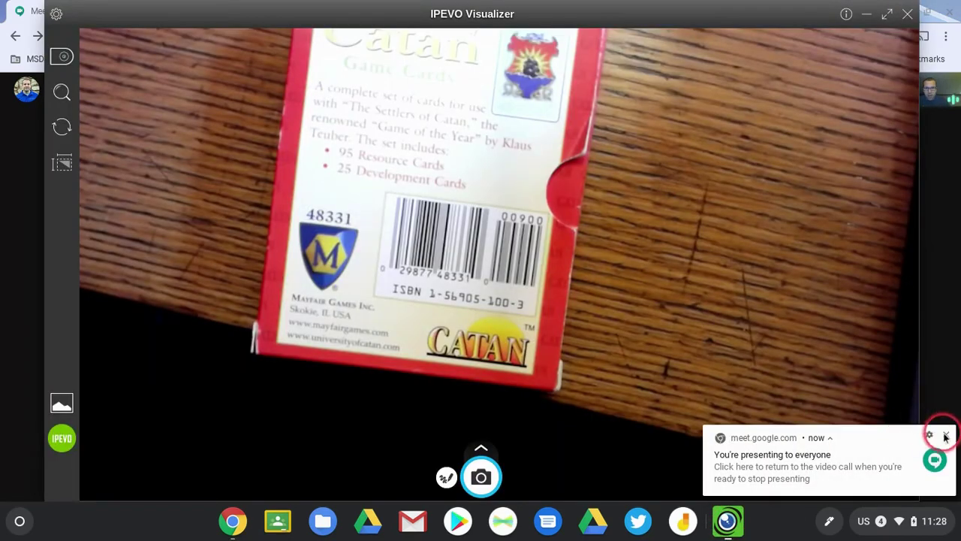
left_click(947, 437)
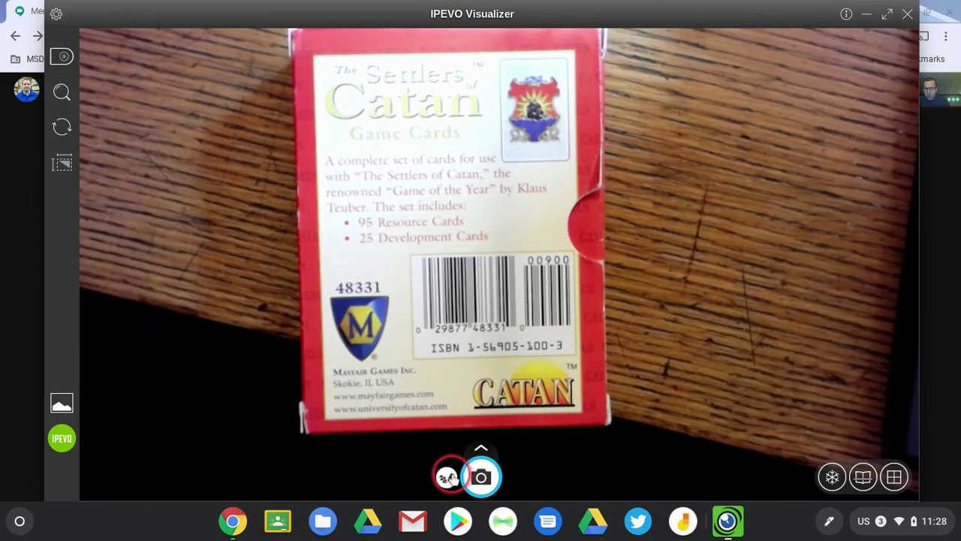
- Draw a red freehand zigzag over the card box's barcode in pen mode, check the pen options, and leave pen mode
left_click(447, 477)
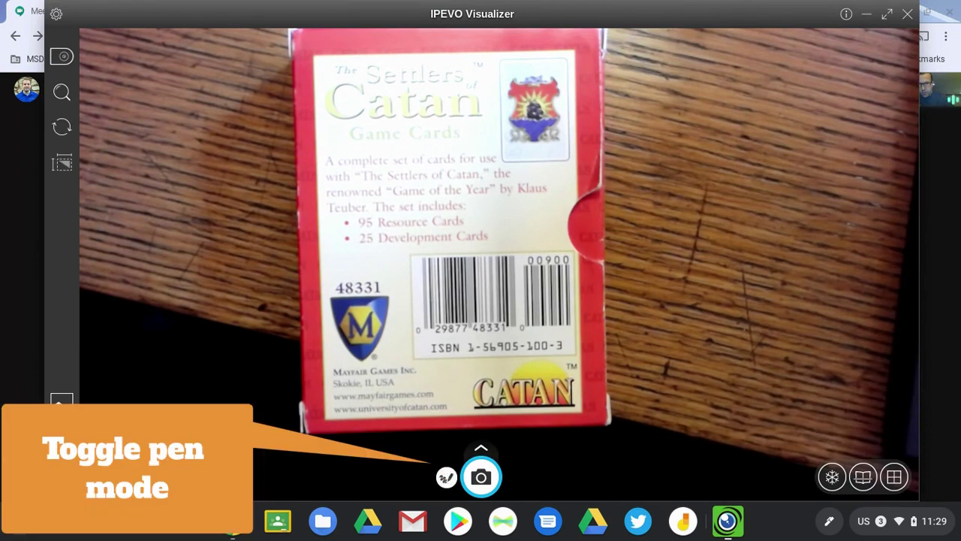
left_click_drag(461, 290, 510, 312)
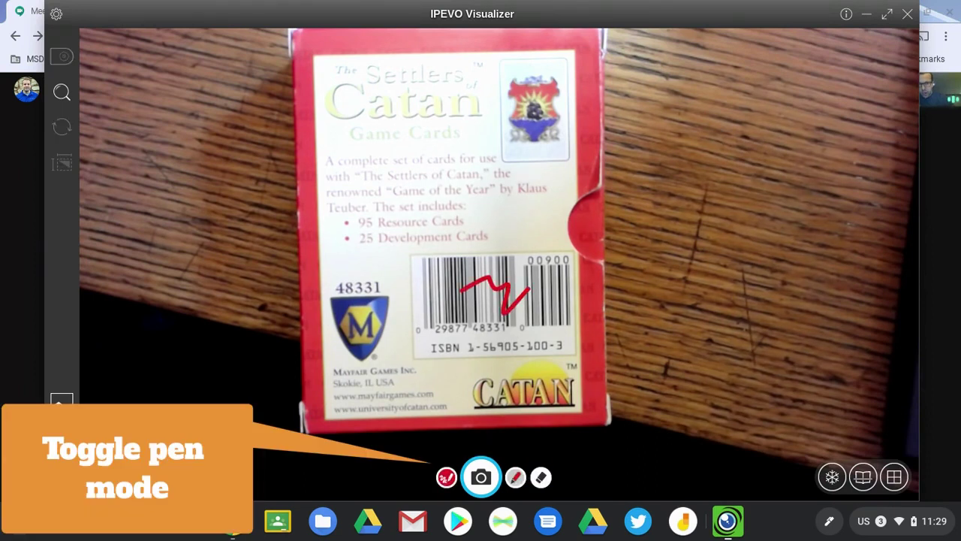
left_click(516, 477)
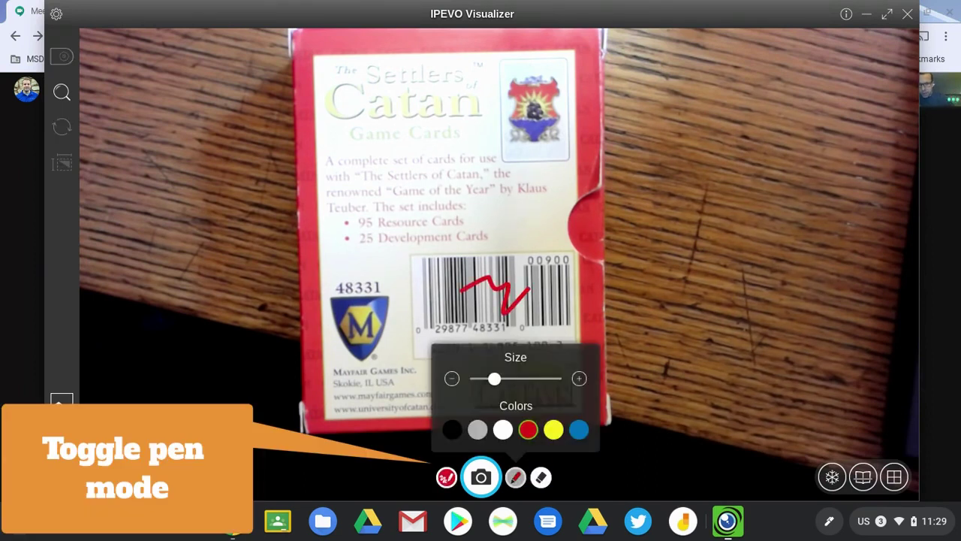
left_click(515, 477)
left_click(446, 477)
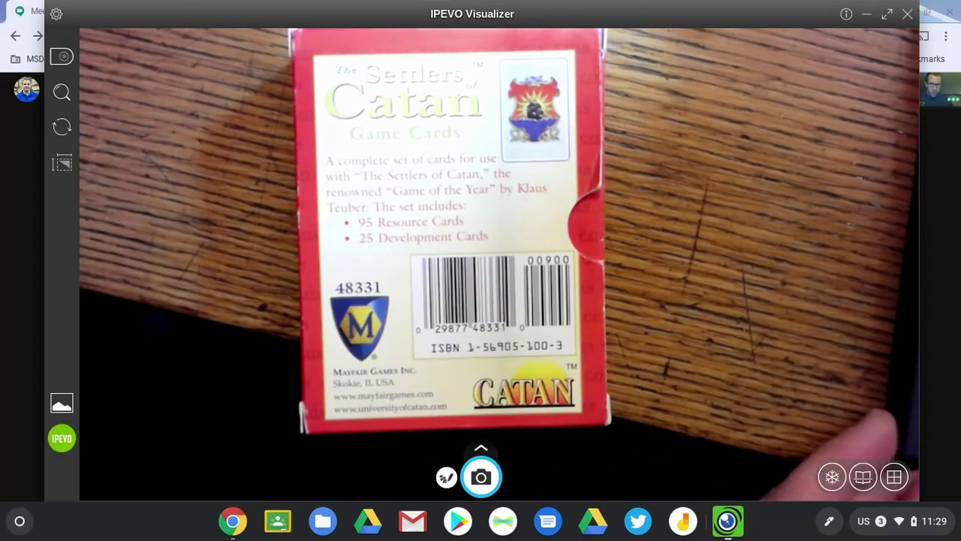
- Freeze the live document camera image in IPEVO Visualizer
left_click(832, 477)
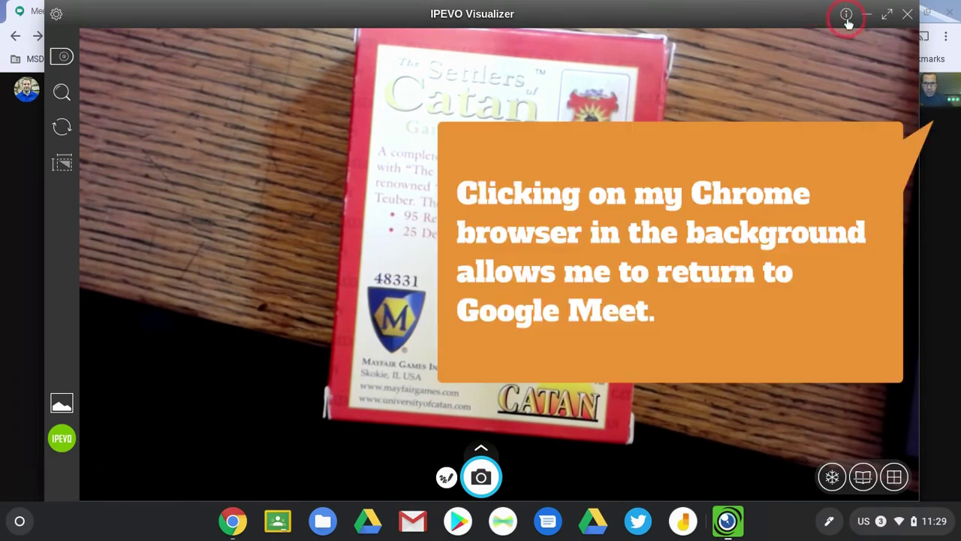
- Bring the Google Meet window in Chrome to the front to check the presentation, and return to IPEVO Visualizer
left_click(937, 162)
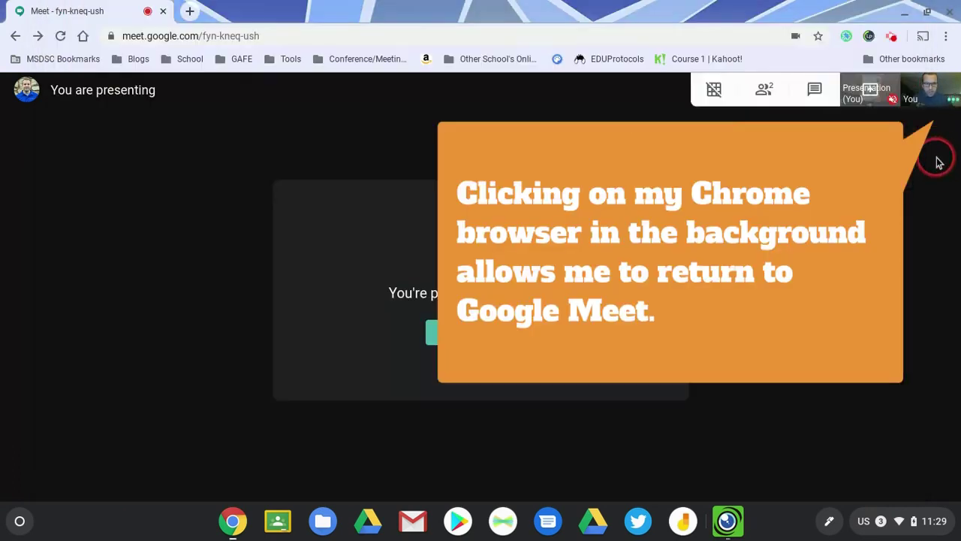
left_click(781, 186)
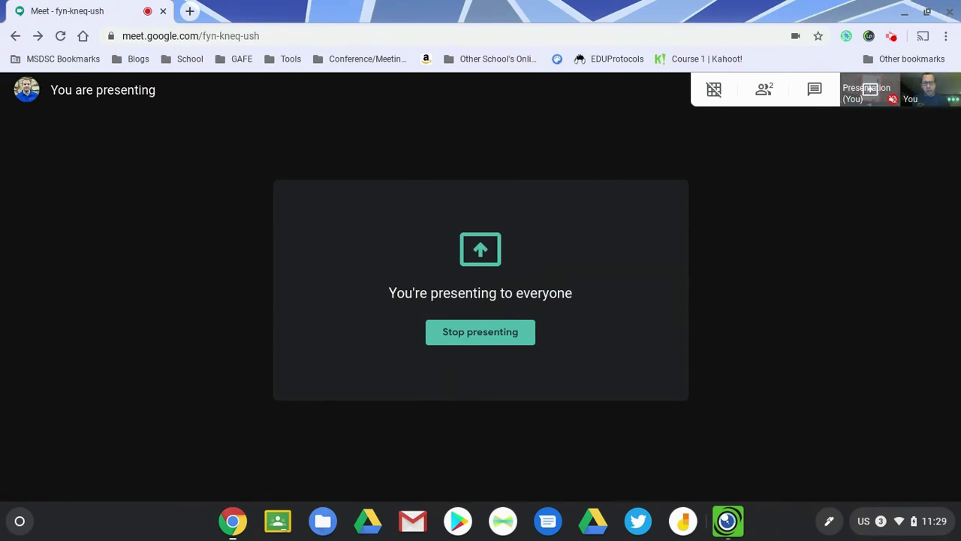
left_click(720, 531)
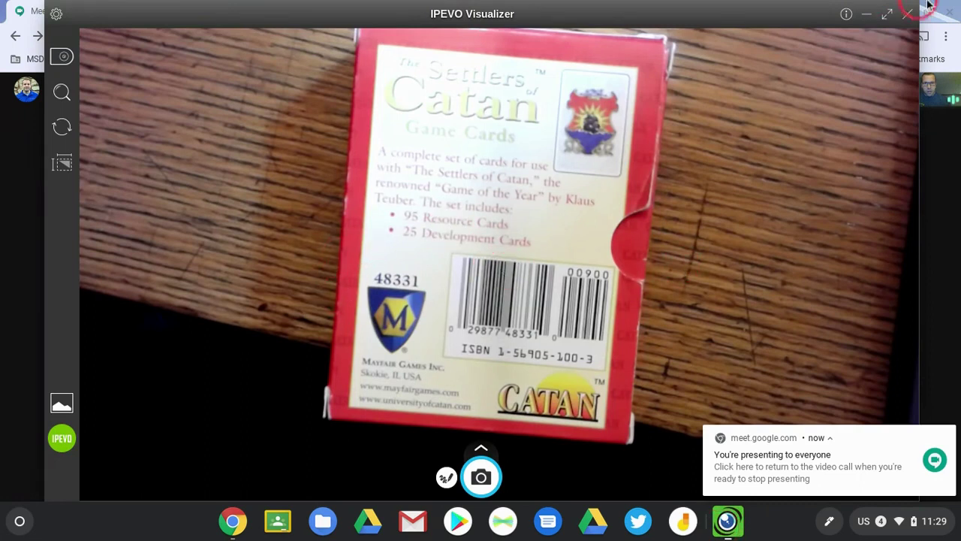
- Move the IPEVO Visualizer window aside to uncover Google Meet, reposition it over the browser, and bring the Meet window to the front
left_click_drag(725, 13, 441, 10)
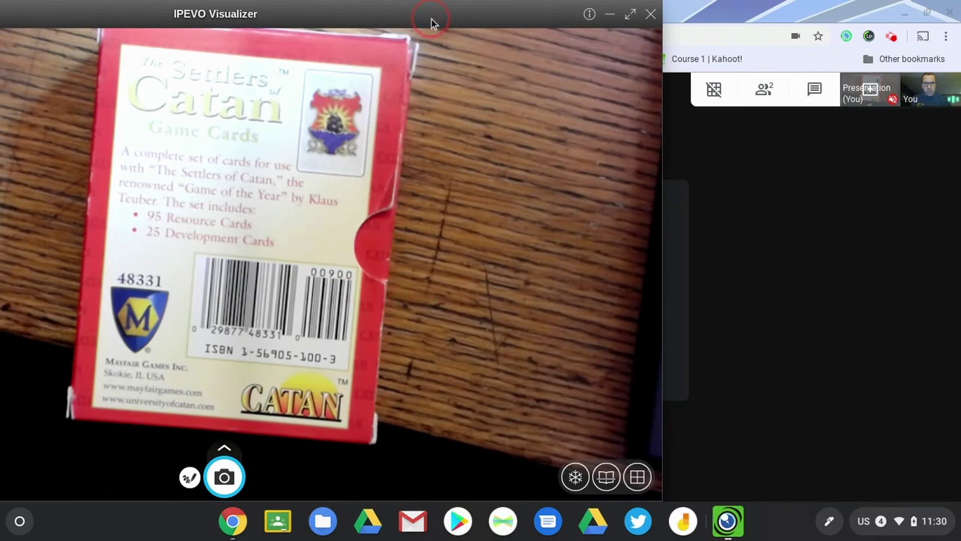
left_click_drag(431, 22, 690, 101)
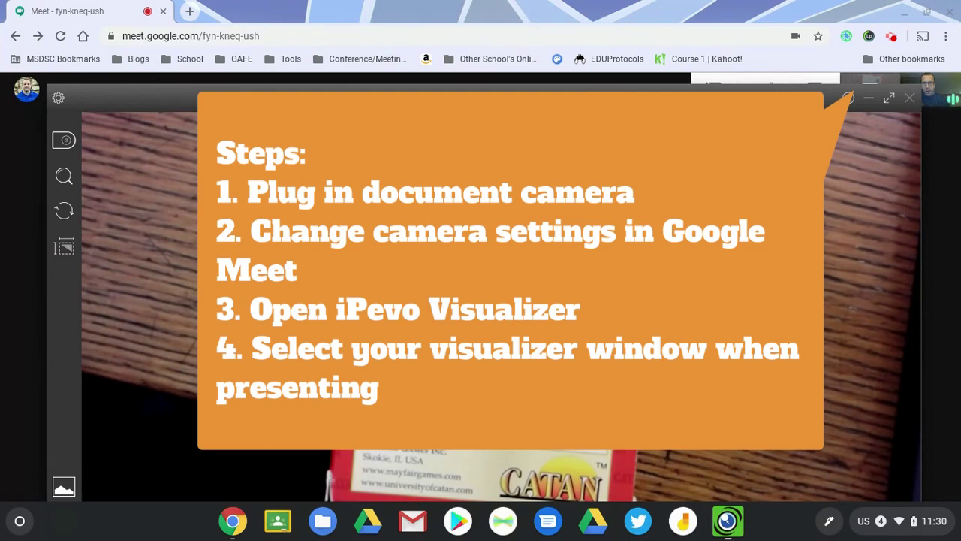
left_click_drag(622, 79, 623, 75)
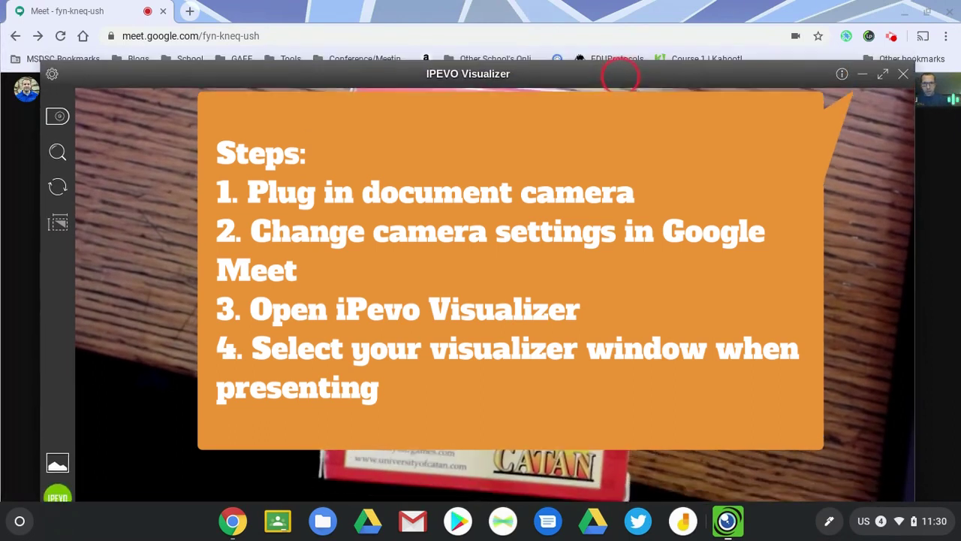
left_click(642, 11)
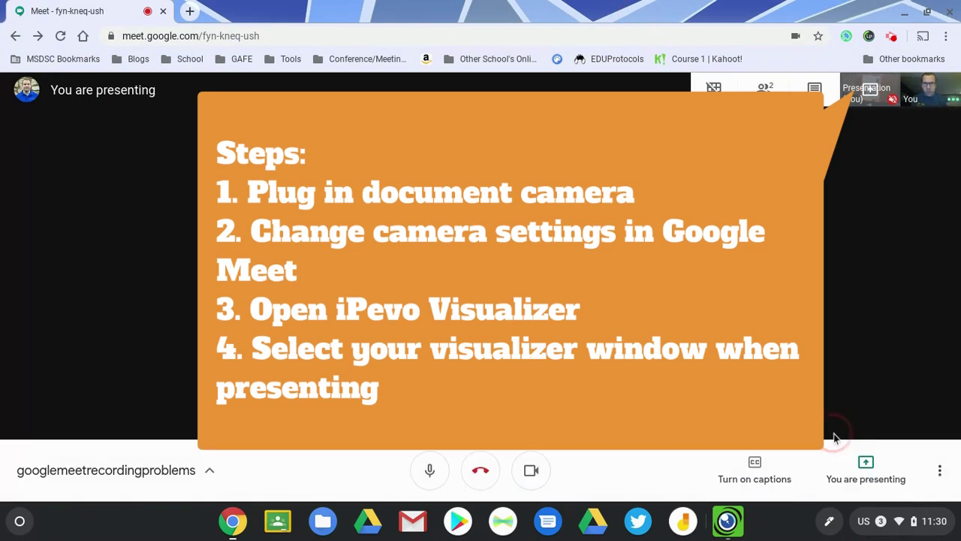